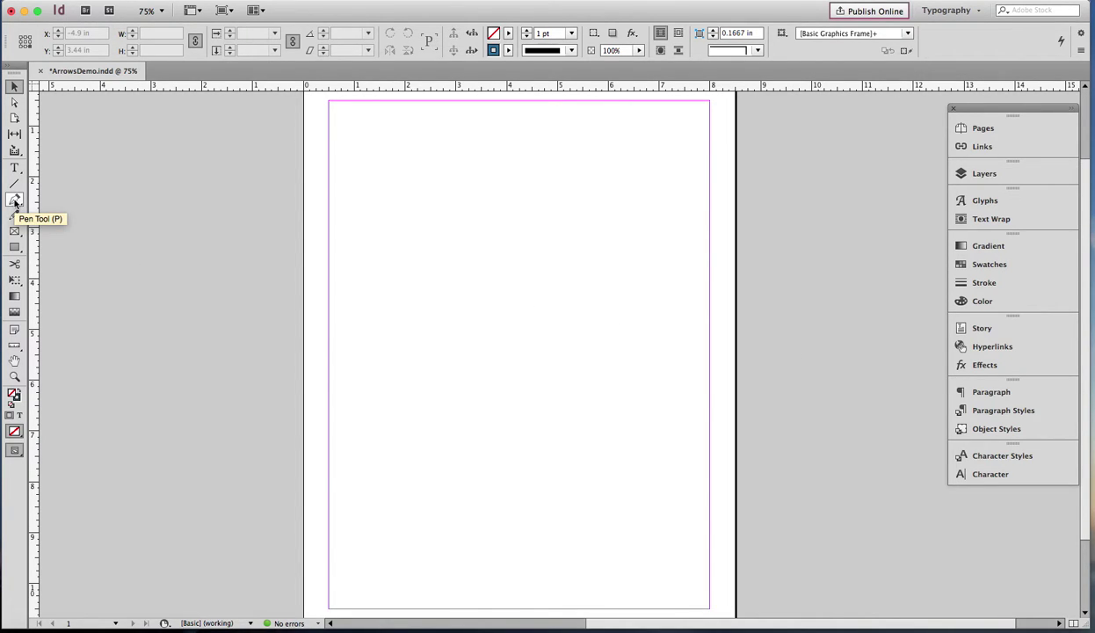
# Draw a straight horizontal Pen line and a looping Pencil curve below it.
pyautogui.click(14, 201)
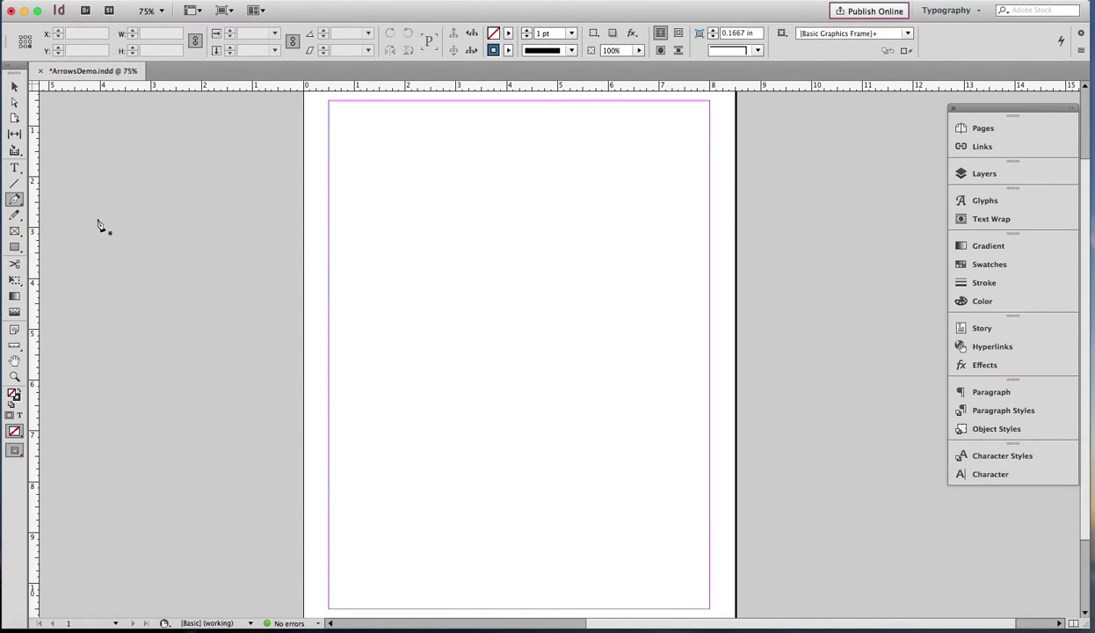
pyautogui.click(446, 278)
pyautogui.click(624, 278)
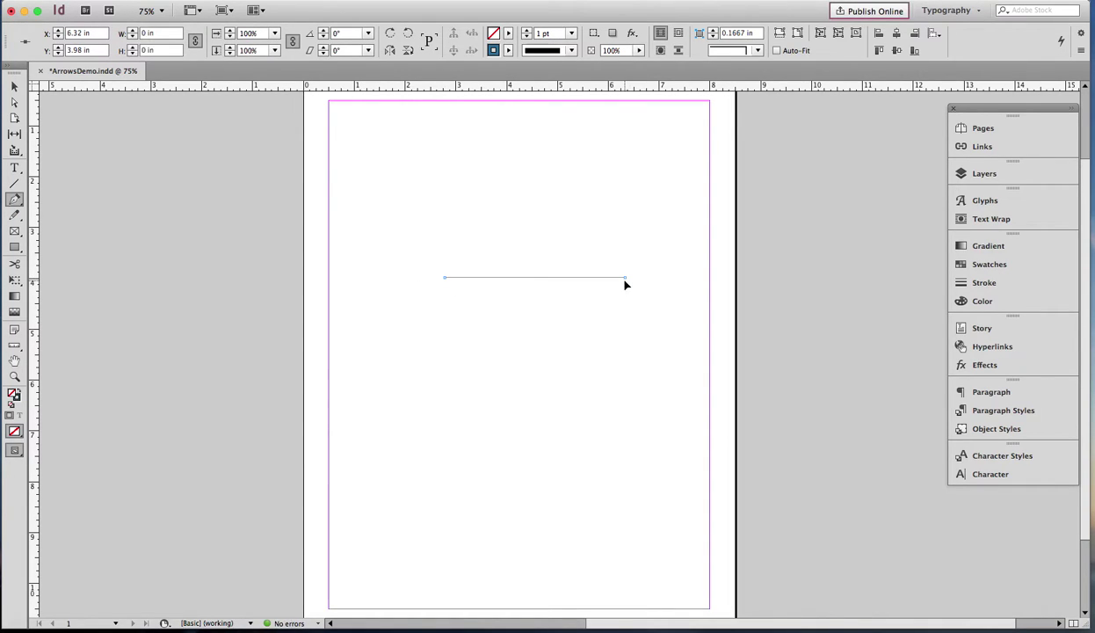
pyautogui.keyDown('super'); pyautogui.click(630, 298); pyautogui.keyUp('super')
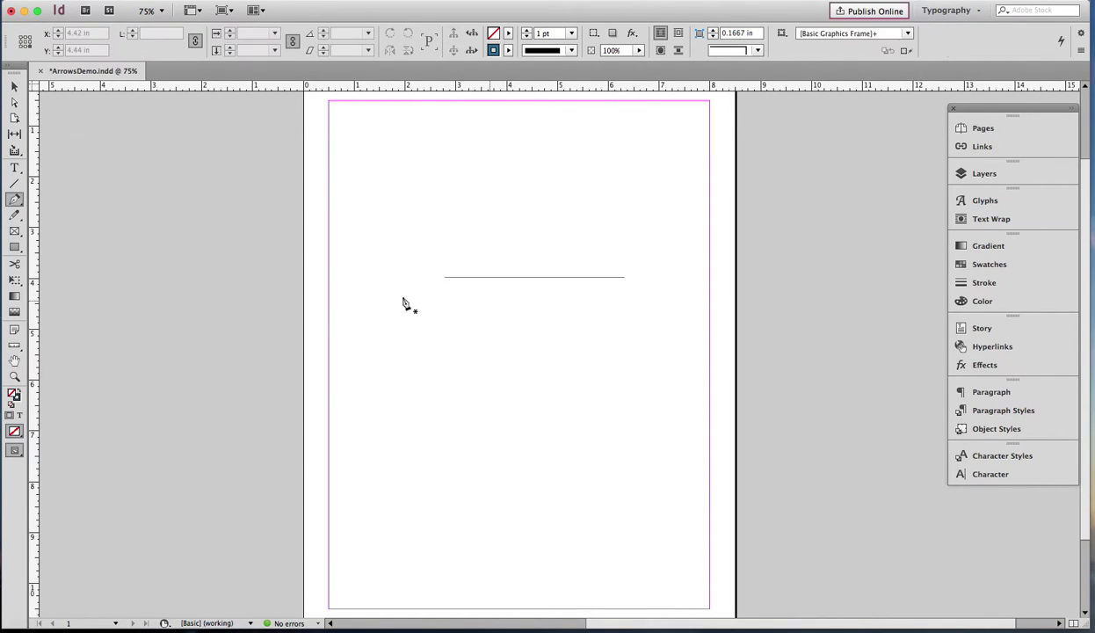
pyautogui.click(14, 215)
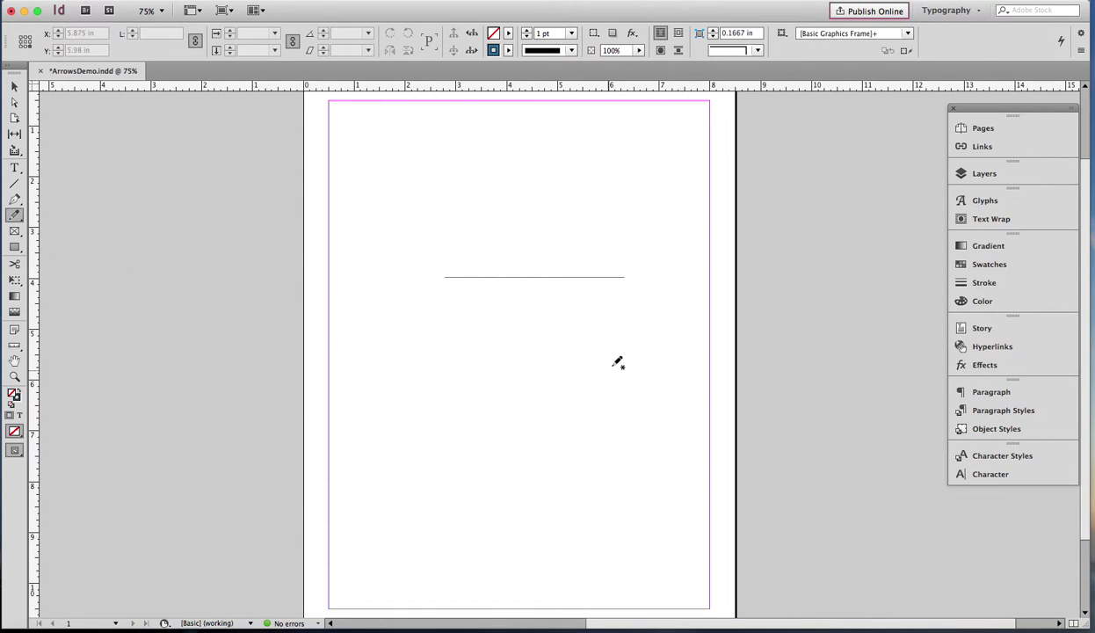
pyautogui.moveTo(629, 343)
pyautogui.mouseDown()
pyautogui.moveTo(598, 366)
pyautogui.moveTo(493, 352)
pyautogui.moveTo(512, 327)
pyautogui.moveTo(500, 373)
pyautogui.moveTo(429, 372)
pyautogui.mouseUp()
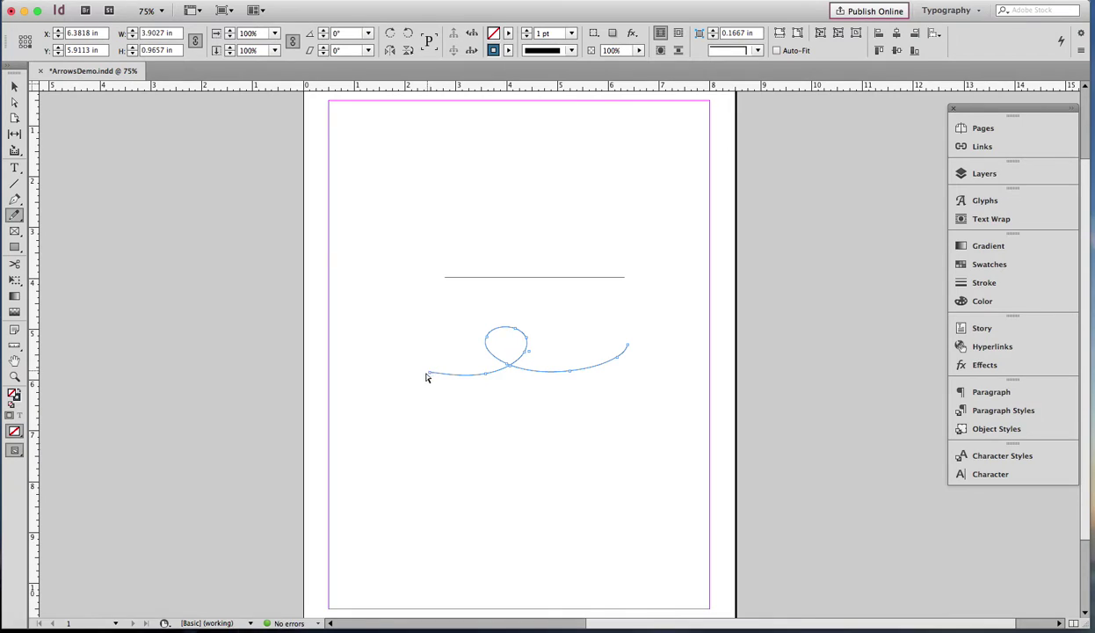
# Draw a five-point zigzag path with the Pen tool further down the page.
pyautogui.click(15, 199)
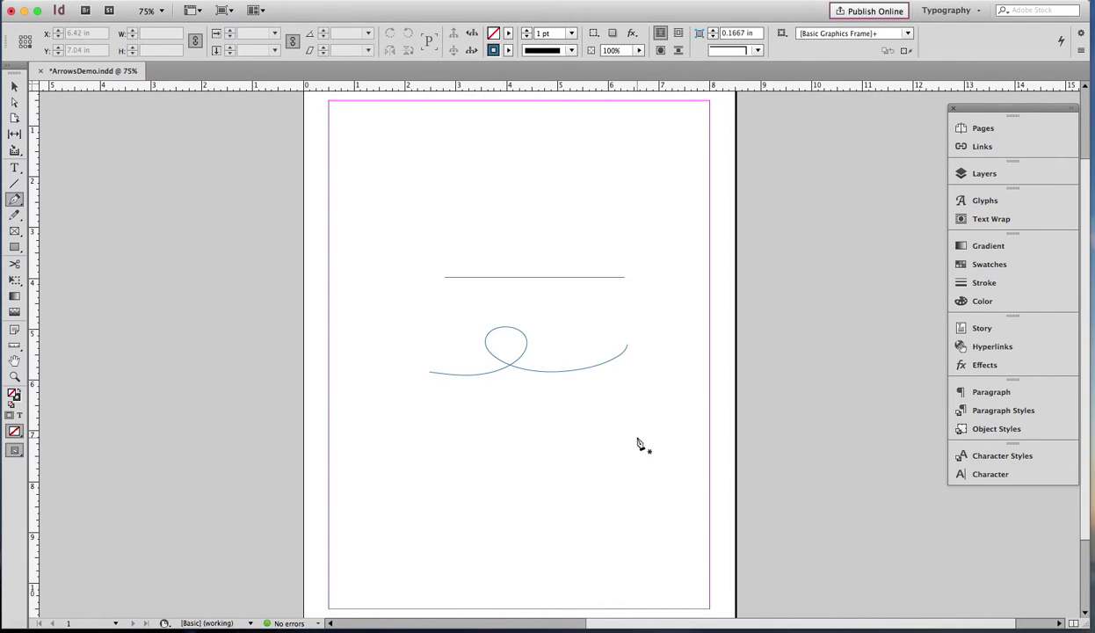
pyautogui.click(519, 417)
pyautogui.click(553, 454)
pyautogui.click(519, 485)
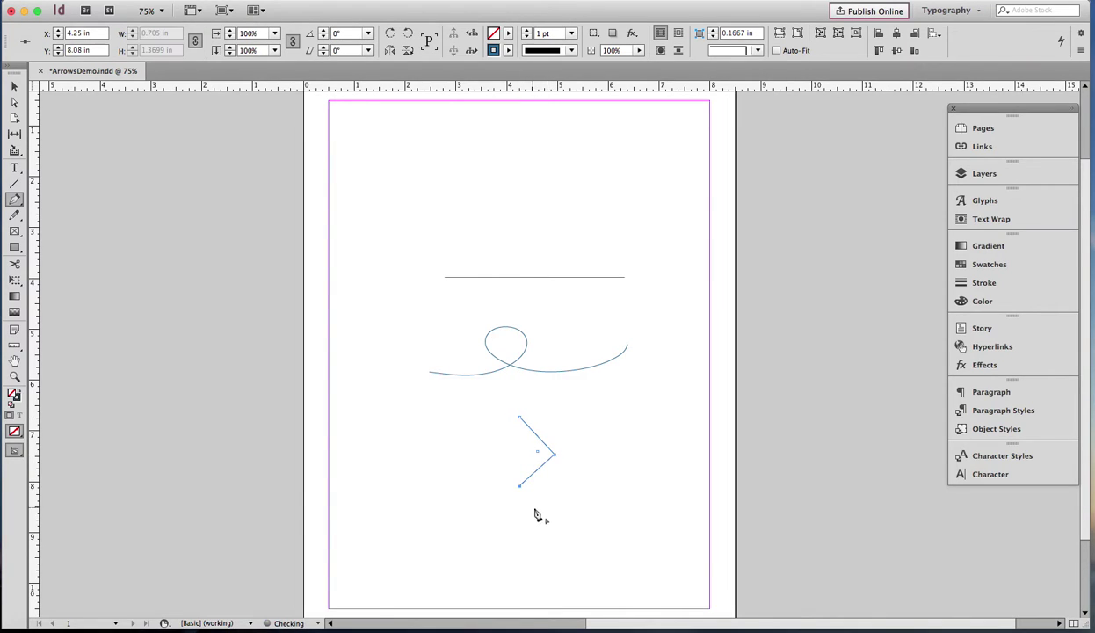
pyautogui.click(541, 514)
pyautogui.click(519, 542)
pyautogui.press('super+shift+a')
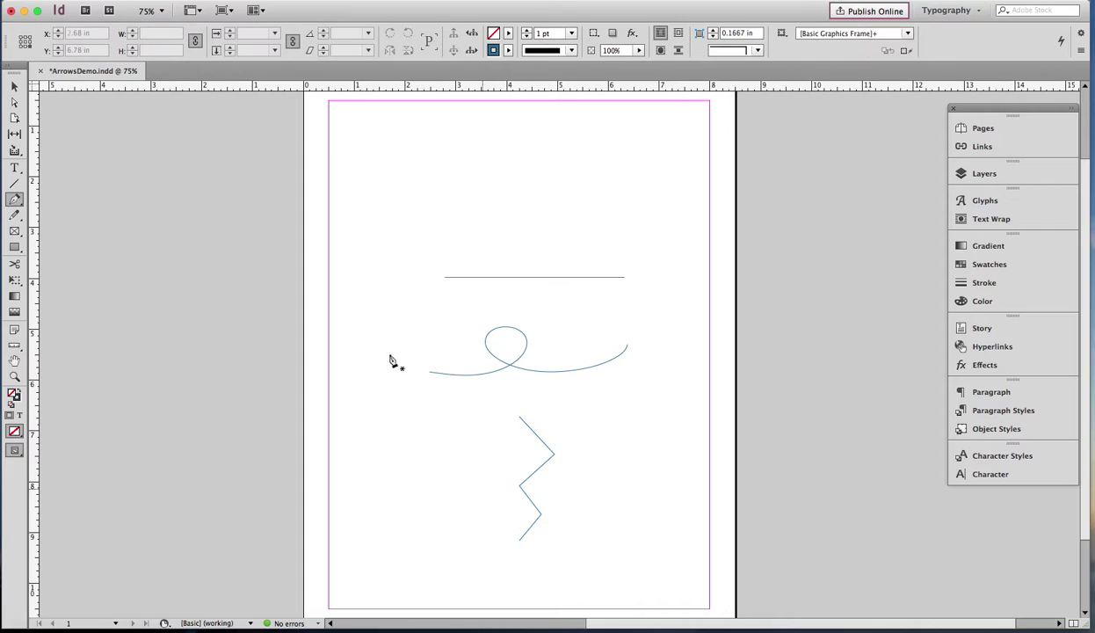
# Give the line, the loop and the zigzag a 13 pt stroke weight.
pyautogui.click(14, 87)
pyautogui.moveTo(471, 217); pyautogui.dragTo(606, 549)
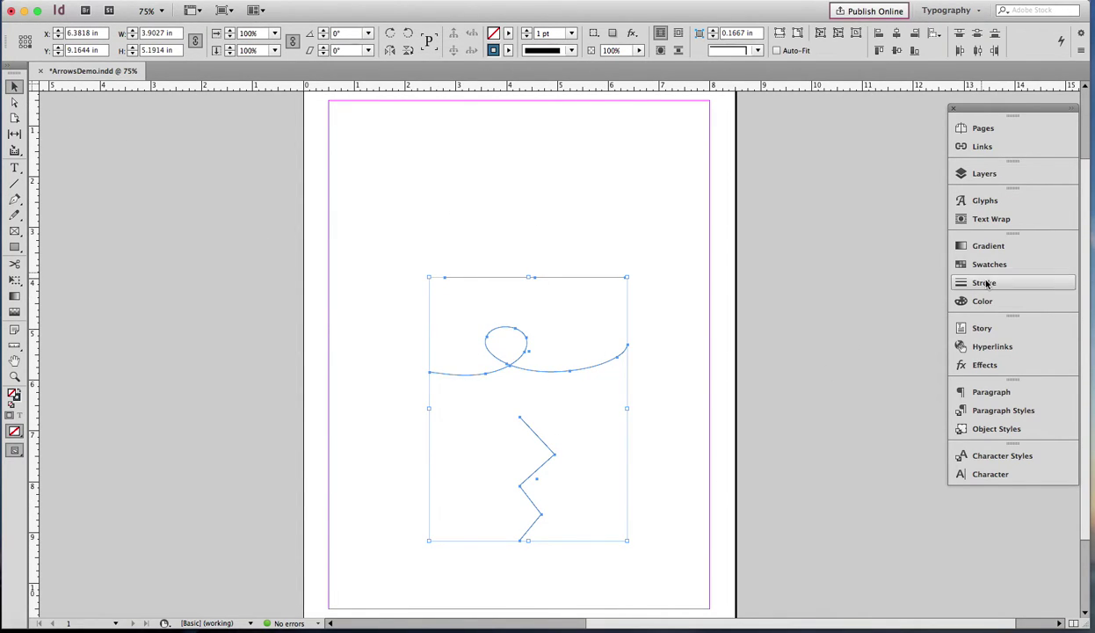
pyautogui.click(984, 283)
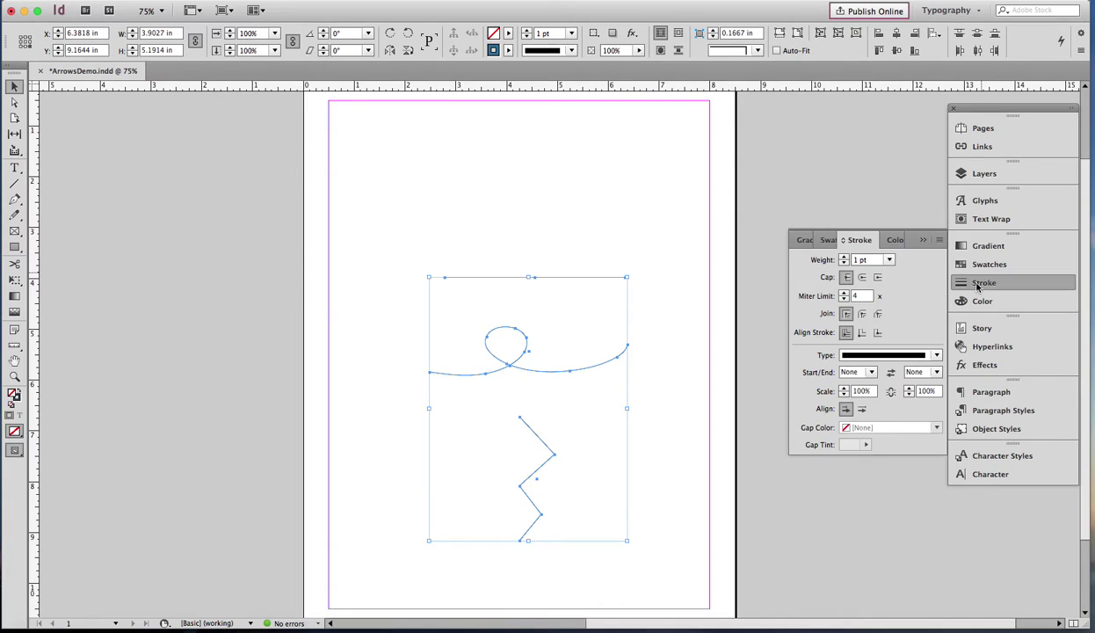
pyautogui.click(846, 258)
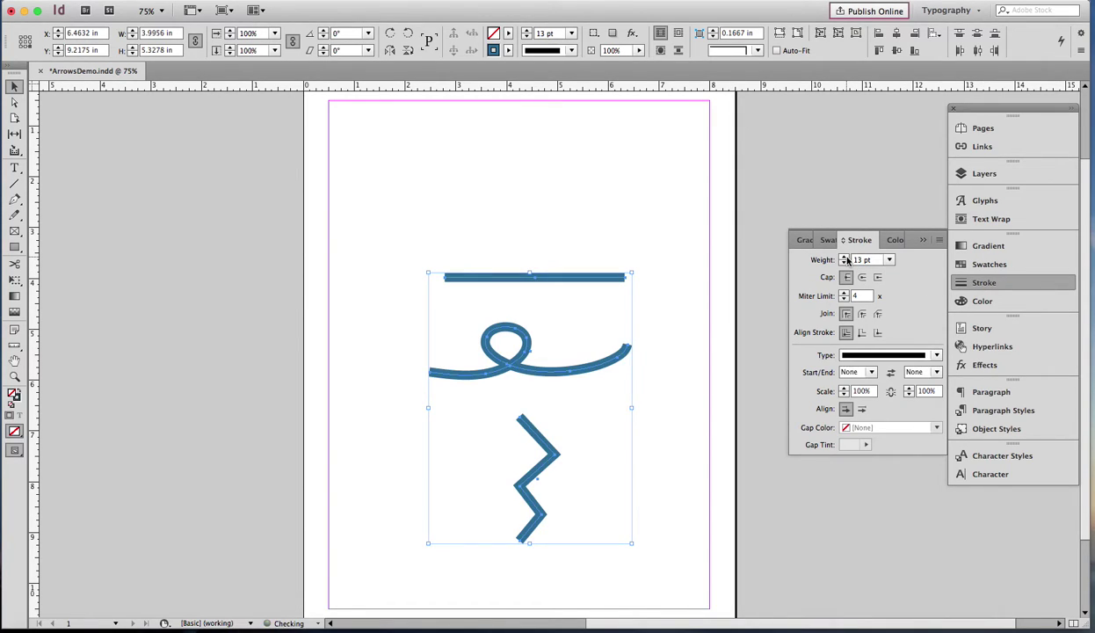
pyautogui.click(686, 308)
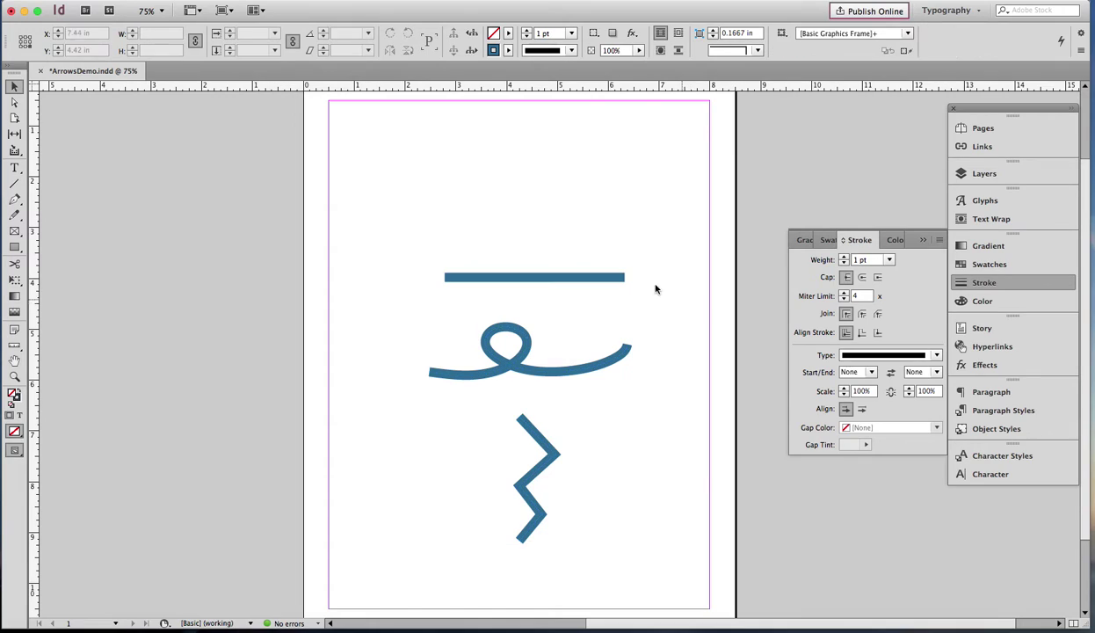
# Set the straight line's start arrowhead to Bar and its end to a triangle.
pyautogui.click(606, 279)
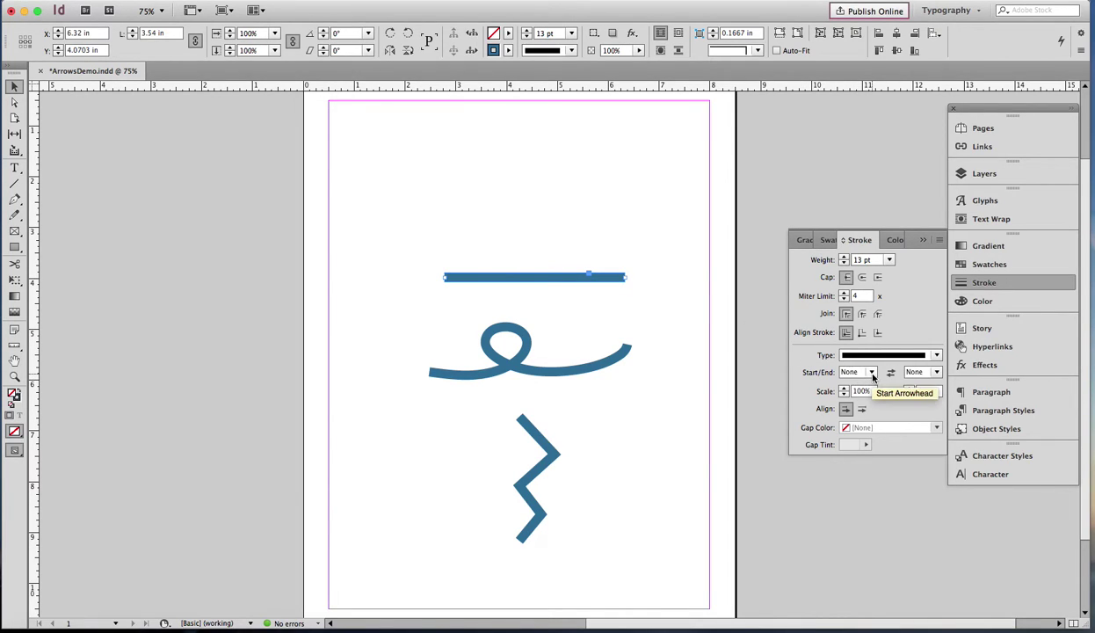
pyautogui.click(872, 373)
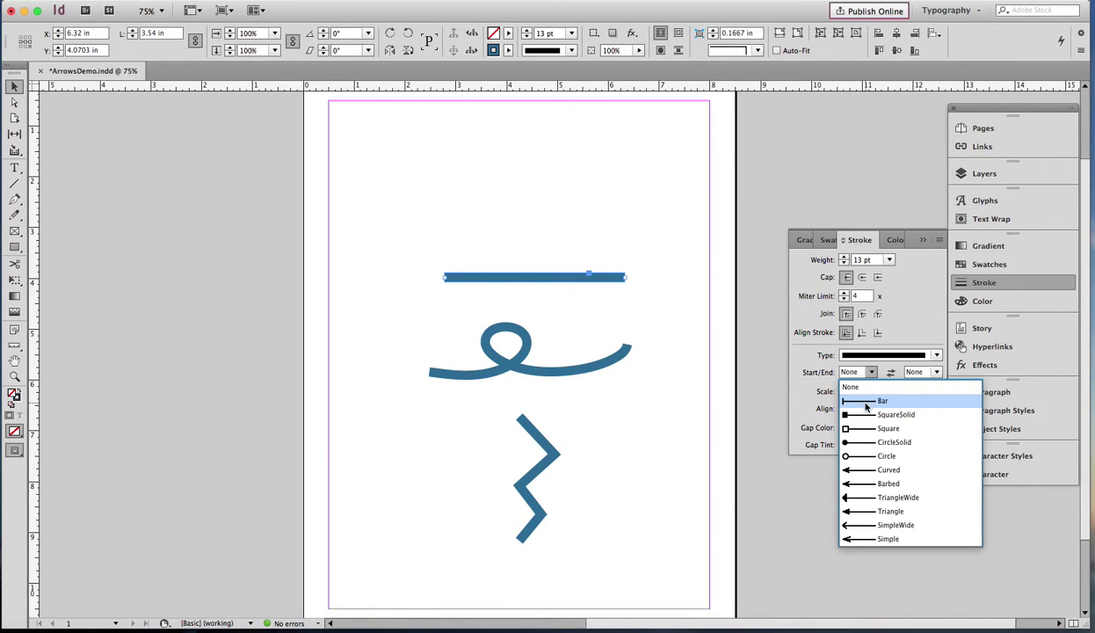
pyautogui.click(866, 403)
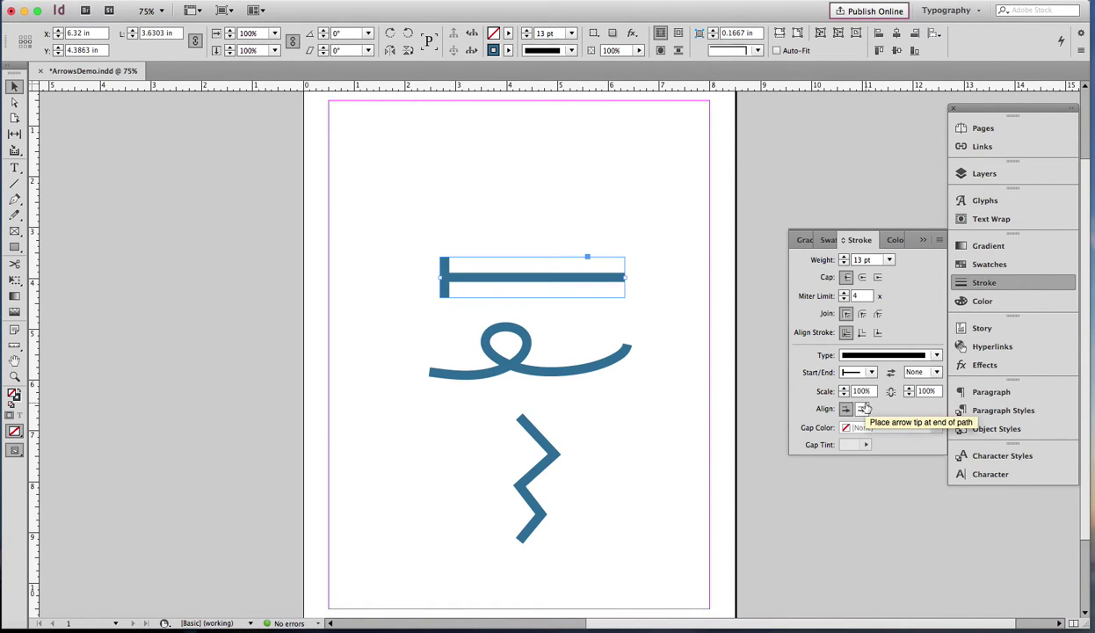
pyautogui.click(936, 372)
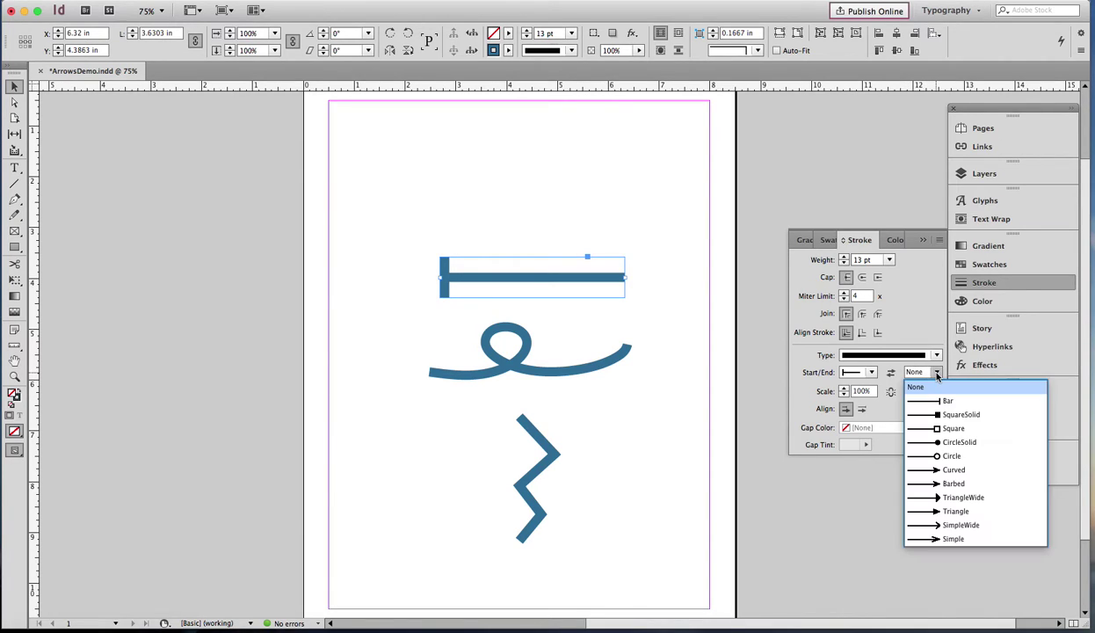
pyautogui.click(943, 497)
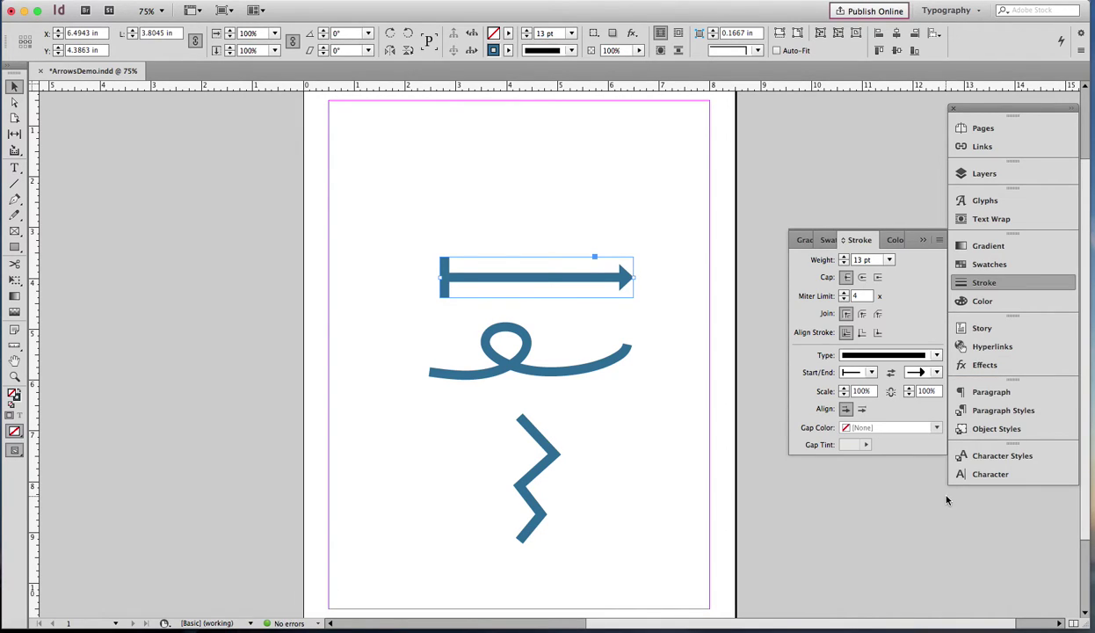
pyautogui.click(656, 284)
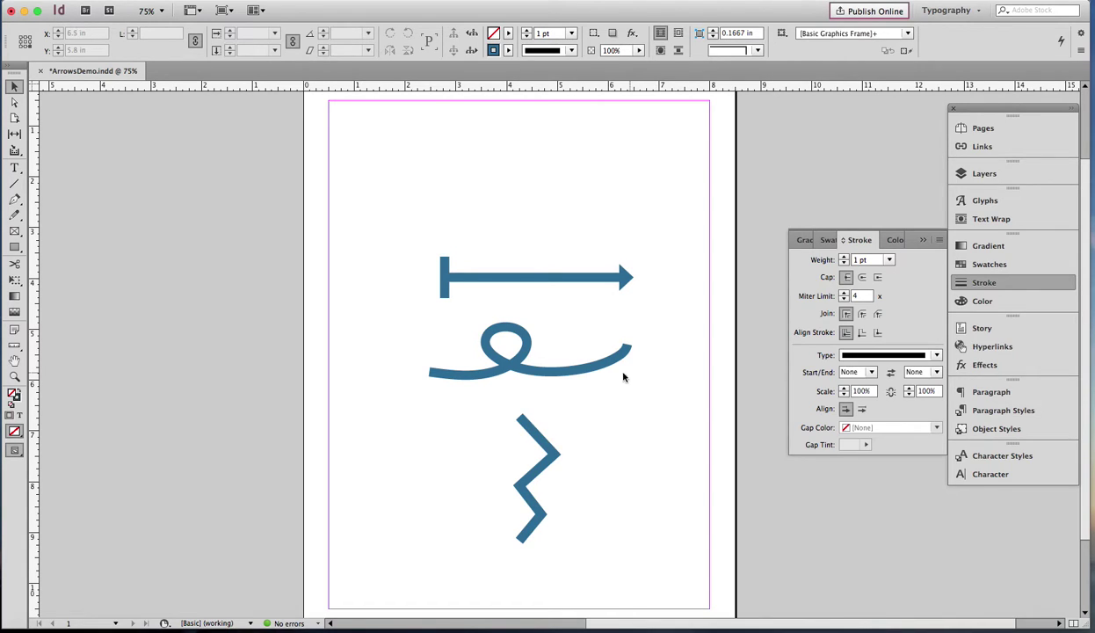
# Give the looping curve a CircleSolid start, a SimpleWide end and round caps.
pyautogui.click(590, 373)
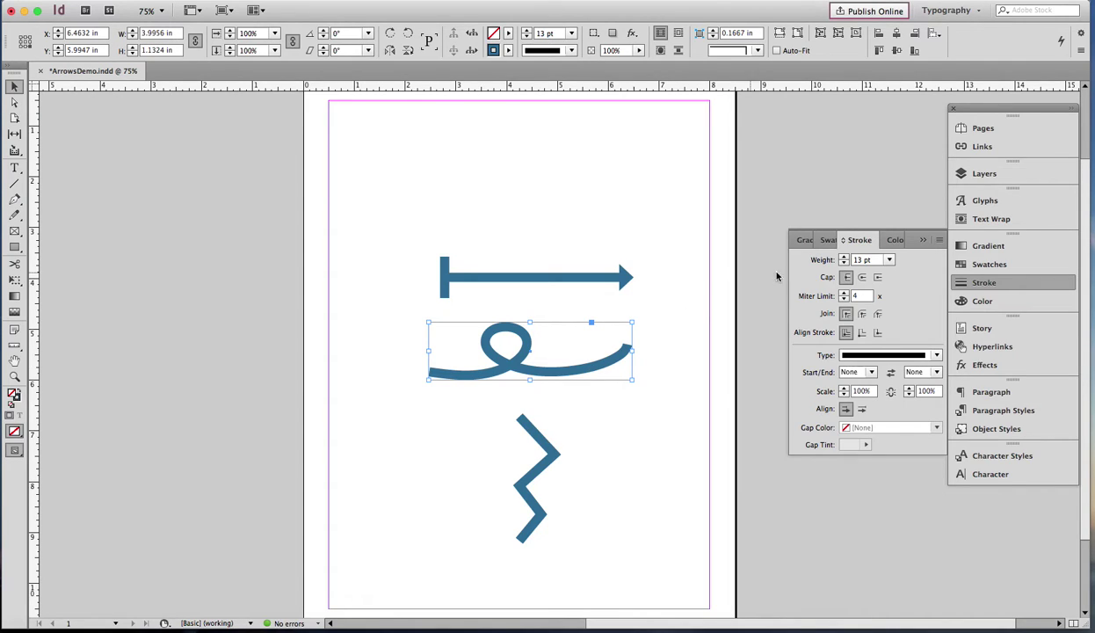
pyautogui.click(862, 278)
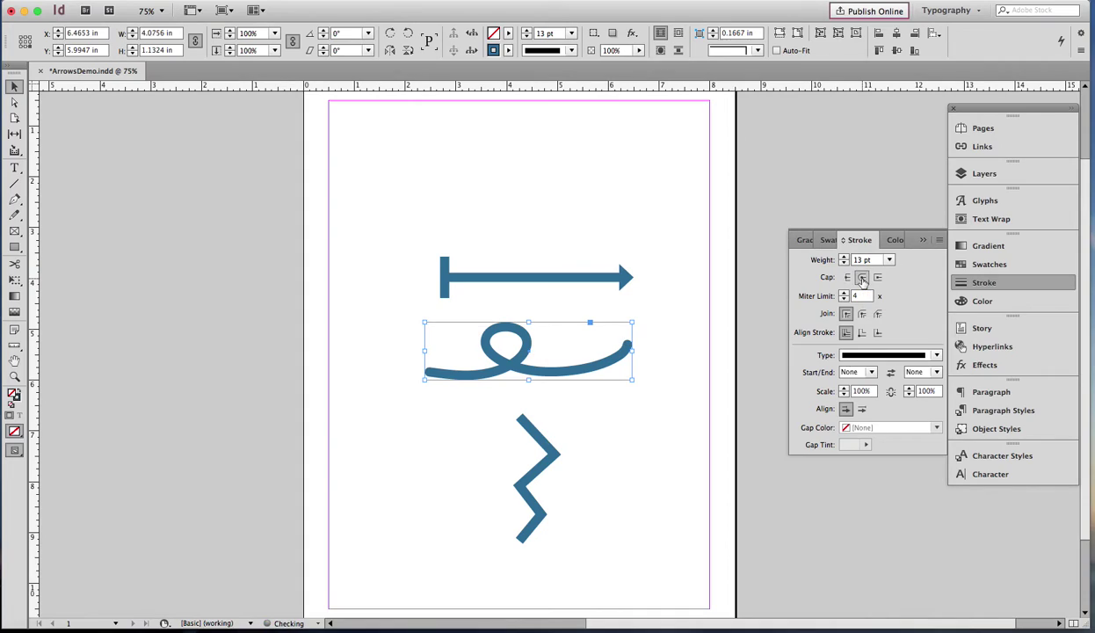
pyautogui.click(871, 373)
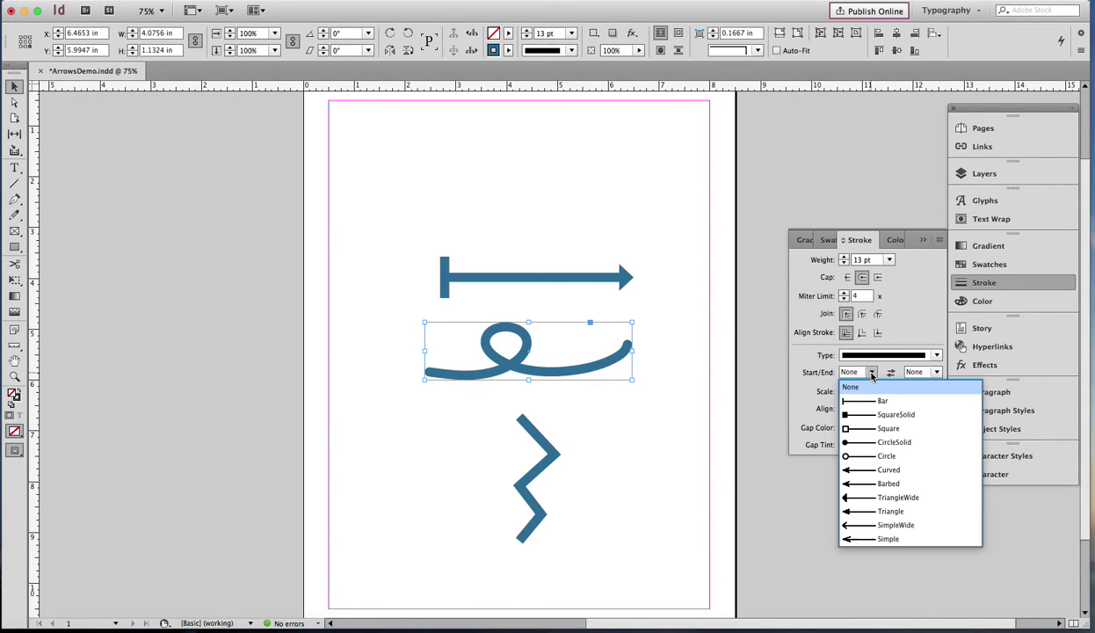
pyautogui.click(861, 444)
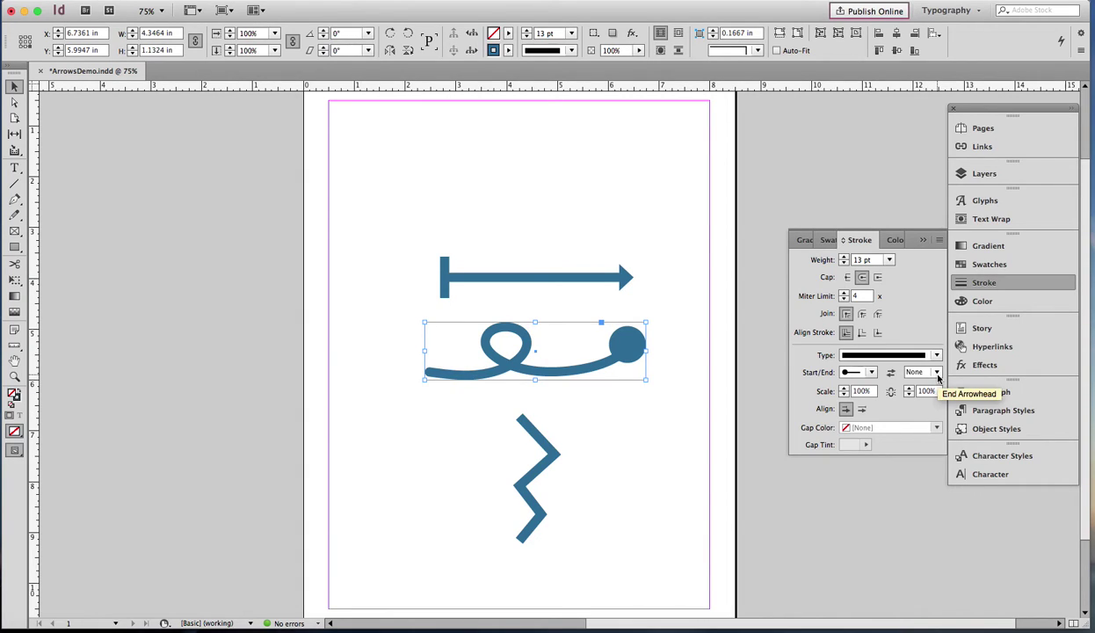
pyautogui.click(937, 372)
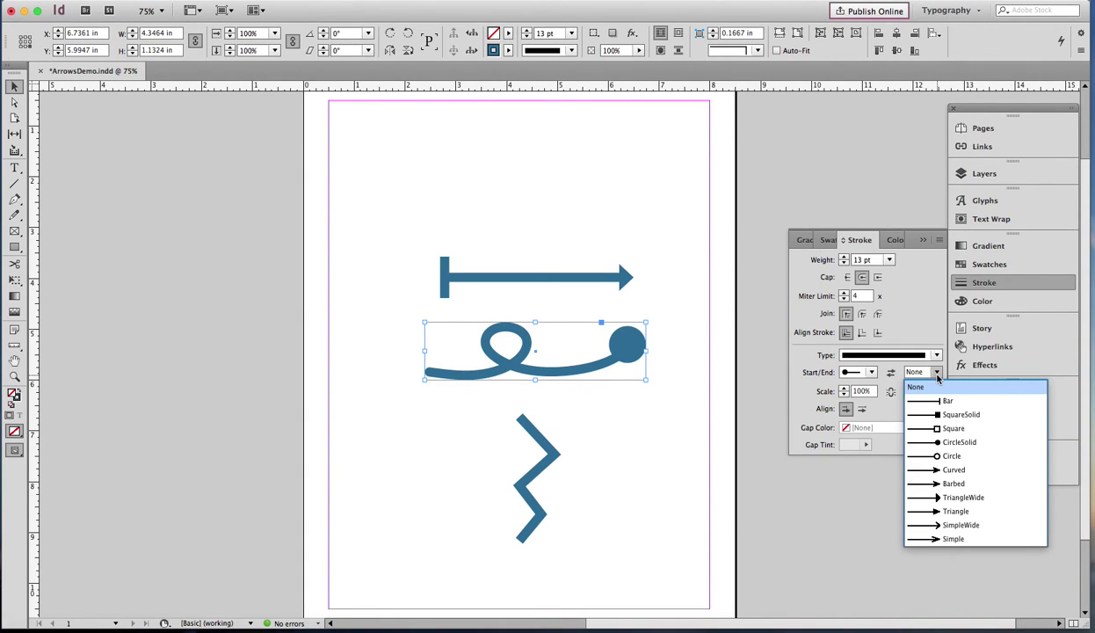
pyautogui.click(959, 525)
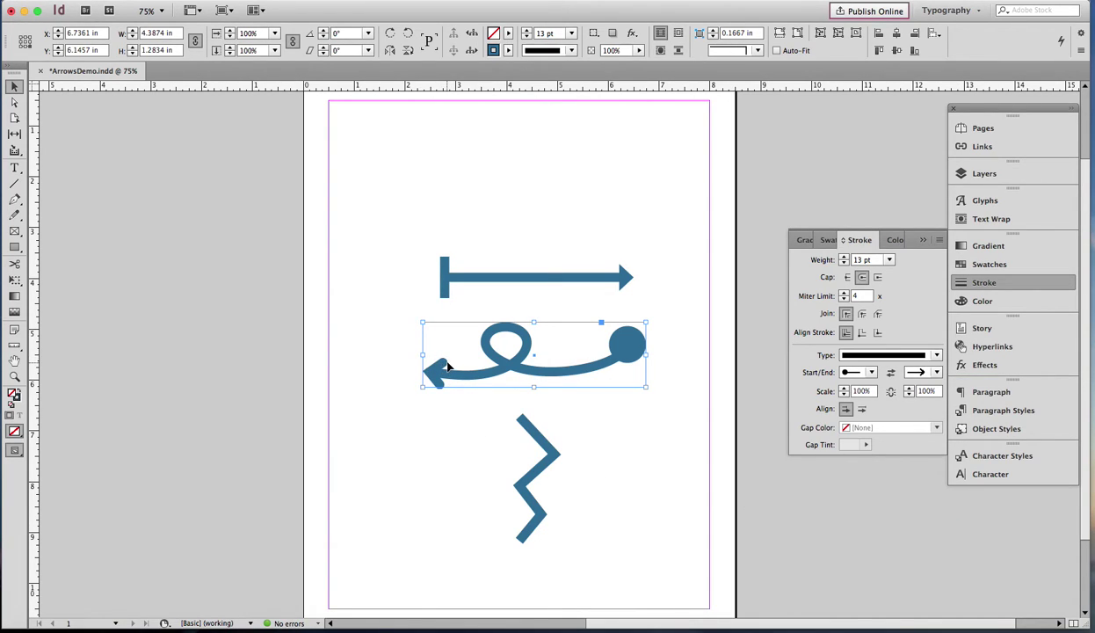
pyautogui.click(846, 278)
pyautogui.click(862, 278)
# Set both the start and end arrowheads of the zigzag path to Curved.
pyautogui.click(539, 481)
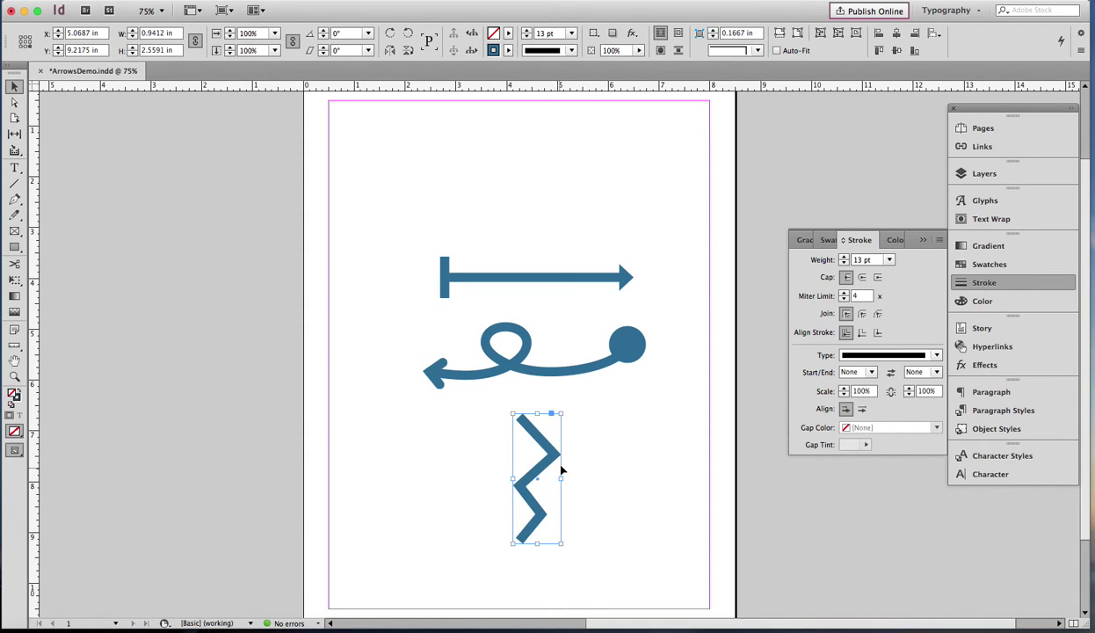
pyautogui.click(871, 372)
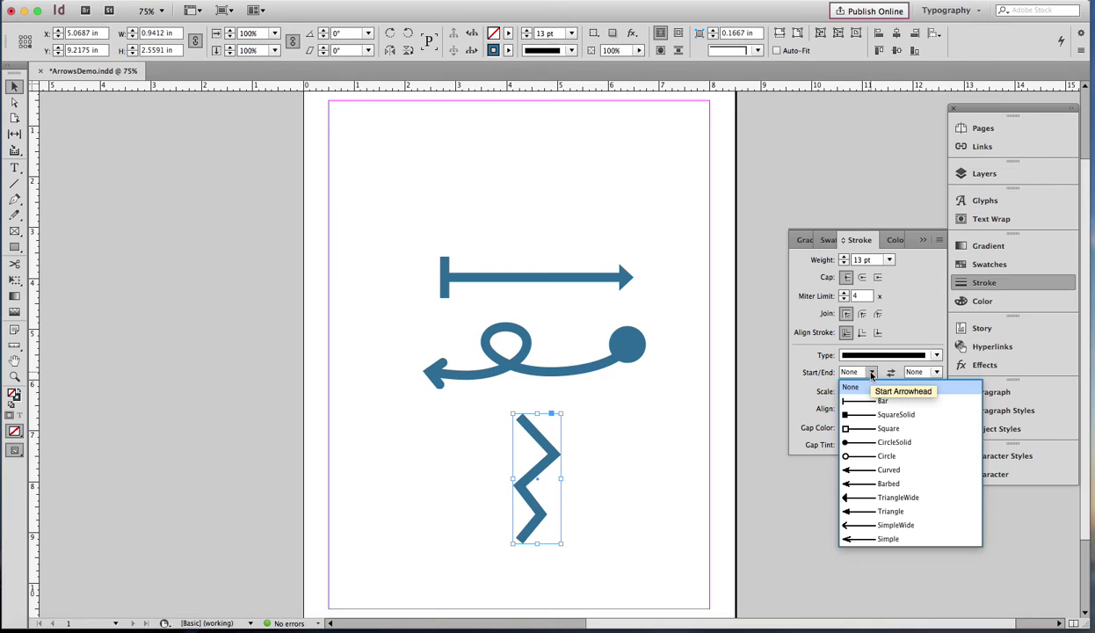
pyautogui.click(883, 469)
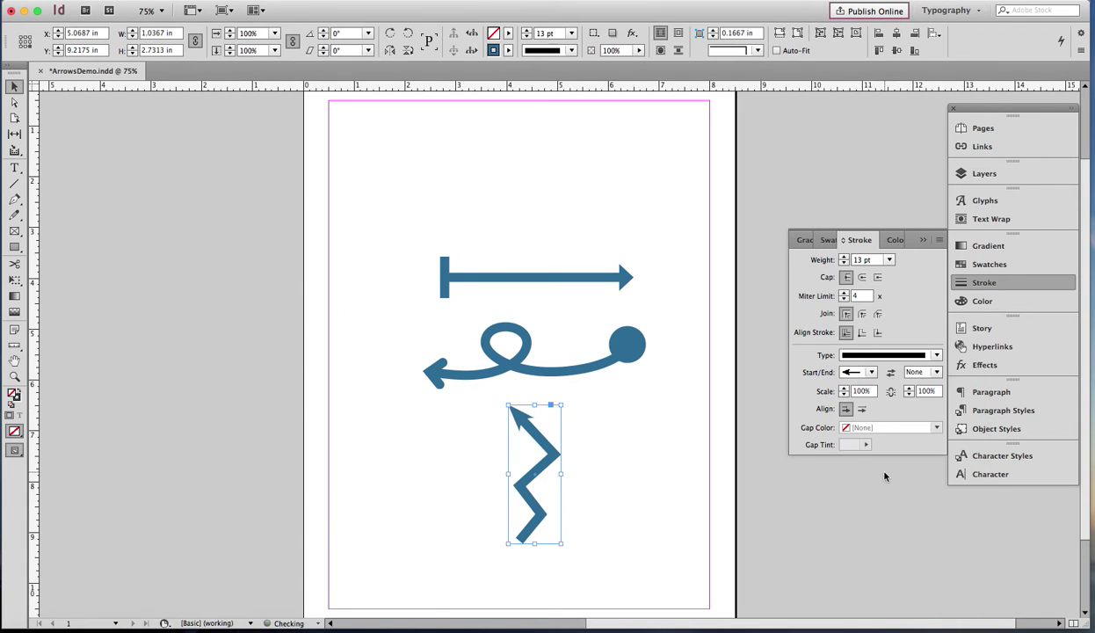
pyautogui.click(937, 372)
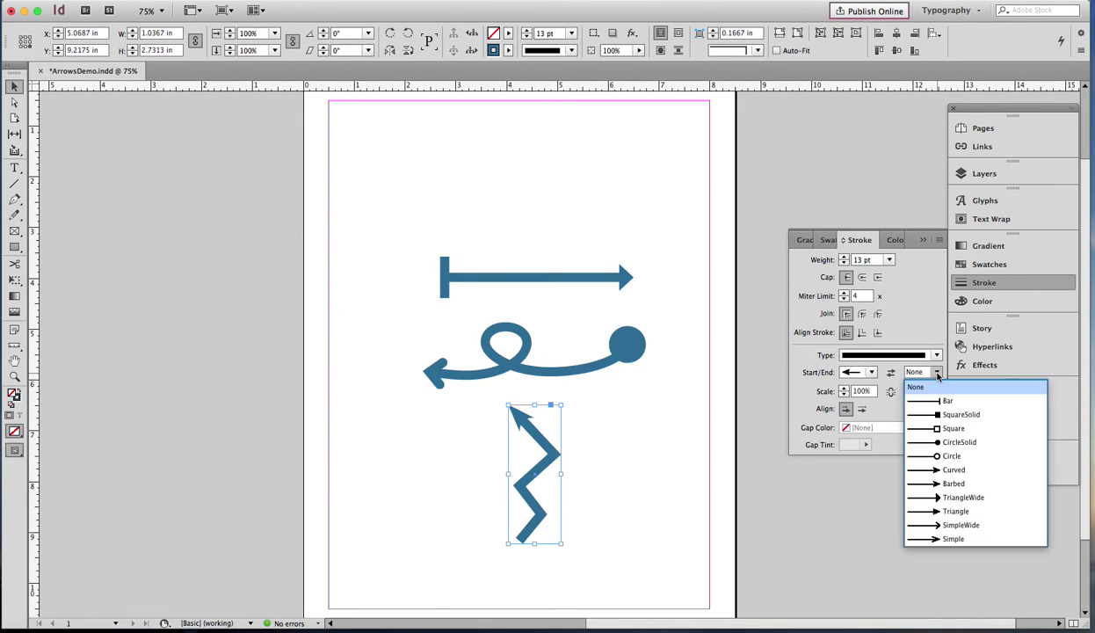
pyautogui.click(914, 468)
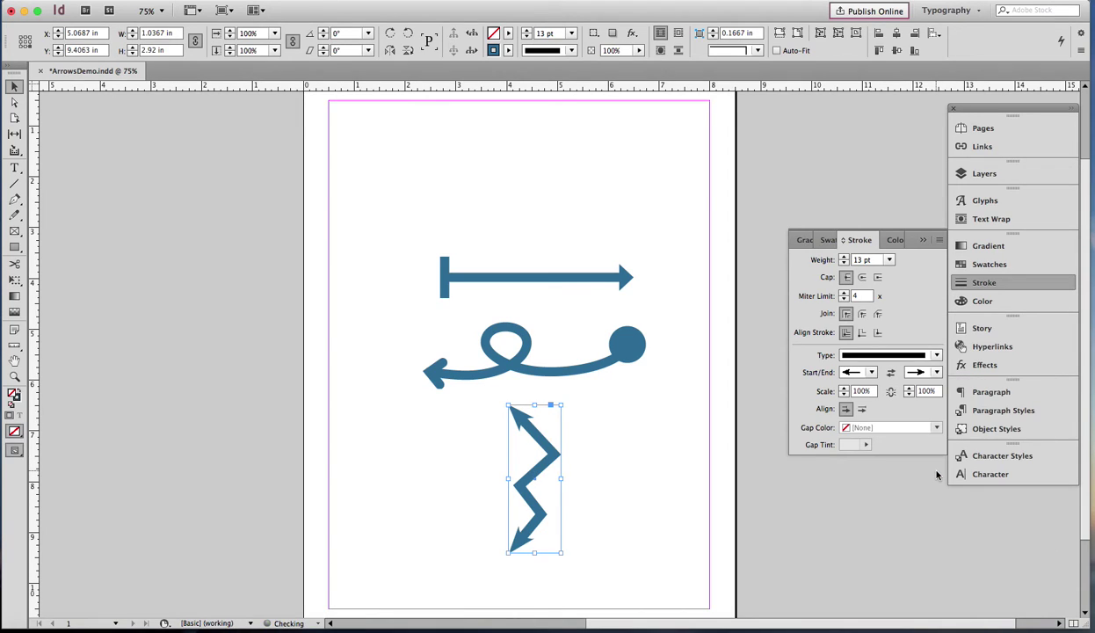
pyautogui.click(579, 284)
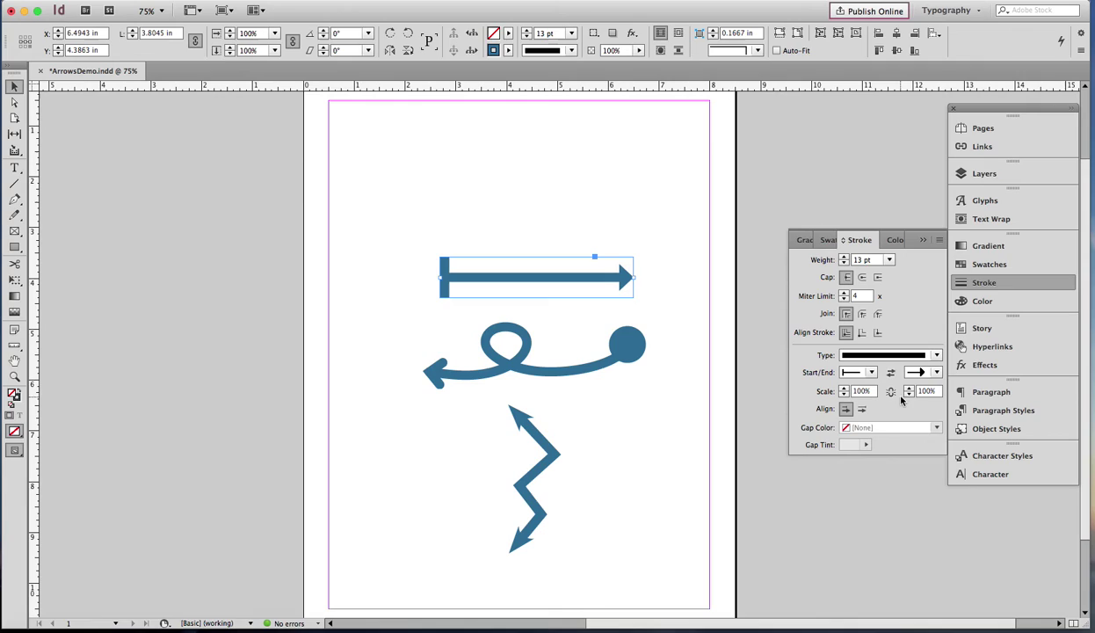
# Scale the top line's start bar to 74% and its end arrowhead to 137%.
pyautogui.click(844, 396)
pyautogui.click(844, 396)
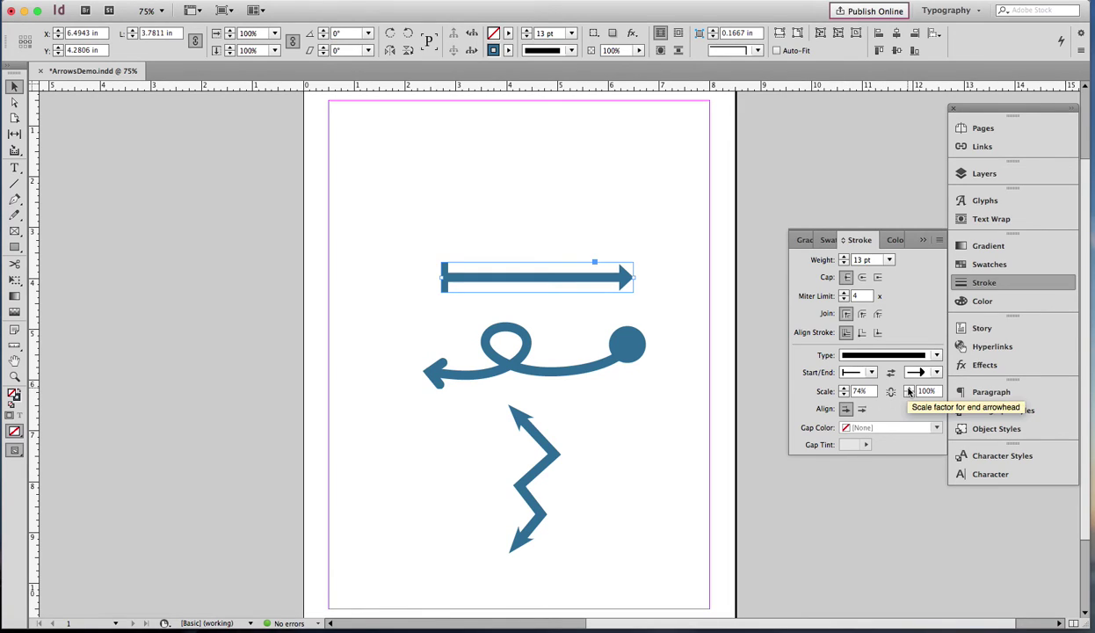
pyautogui.click(908, 388)
pyautogui.click(908, 388)
pyautogui.click(909, 389)
pyautogui.click(908, 388)
pyautogui.click(909, 388)
pyautogui.click(908, 389)
pyautogui.click(909, 389)
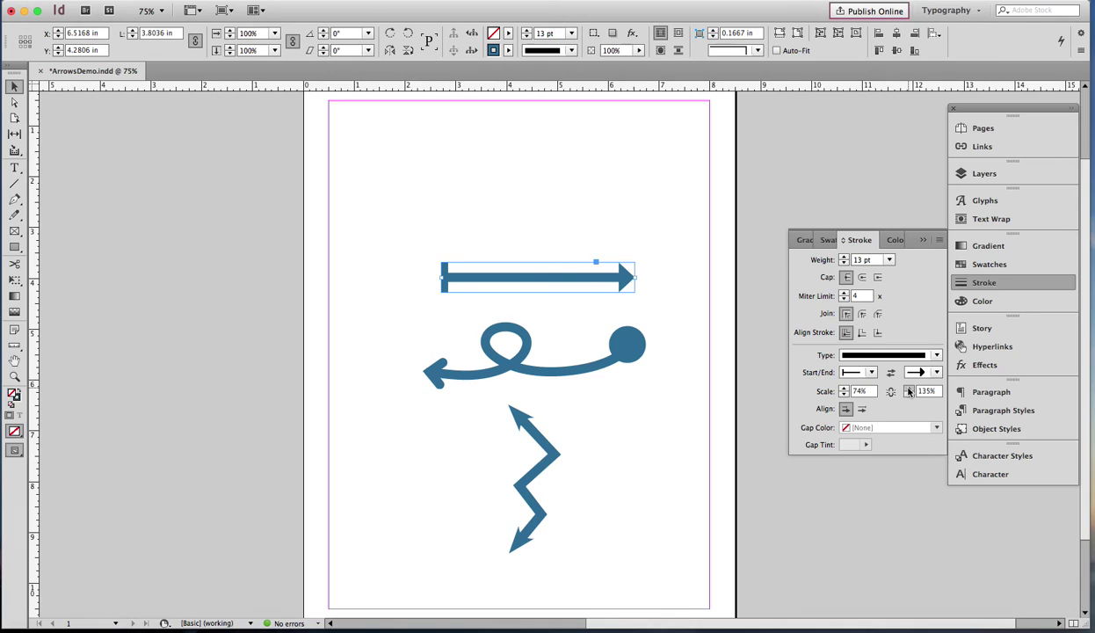
pyautogui.click(908, 388)
pyautogui.click(909, 388)
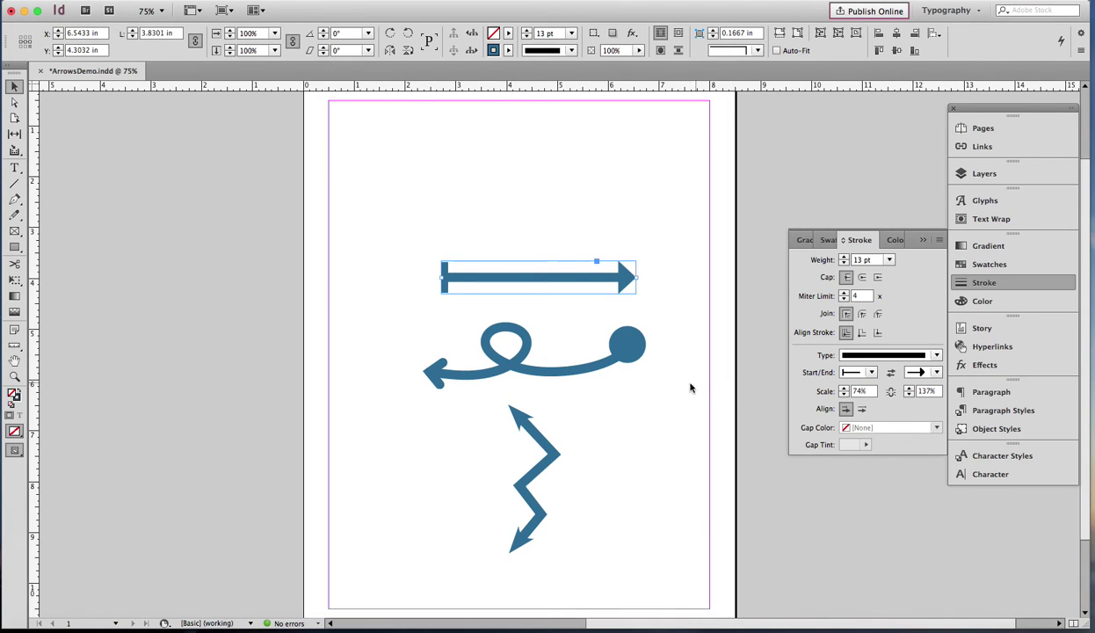
# Reduce the curly line's solid circle start arrowhead to 79% scale.
pyautogui.click(631, 355)
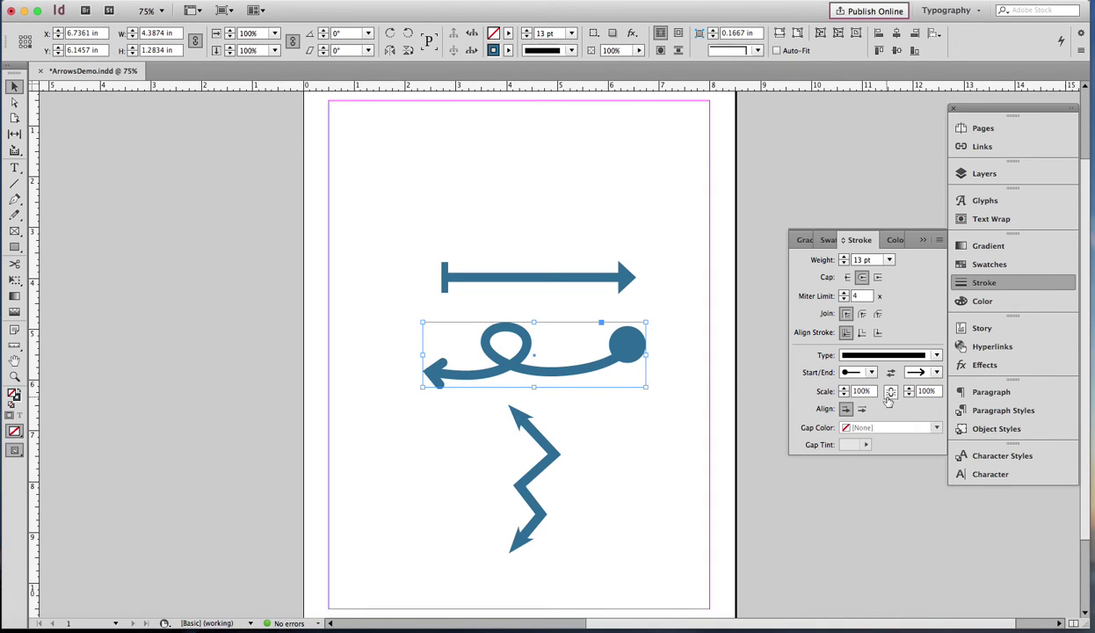
pyautogui.click(844, 395)
pyautogui.click(844, 395)
pyautogui.click(844, 394)
pyautogui.click(844, 394)
pyautogui.click(844, 394)
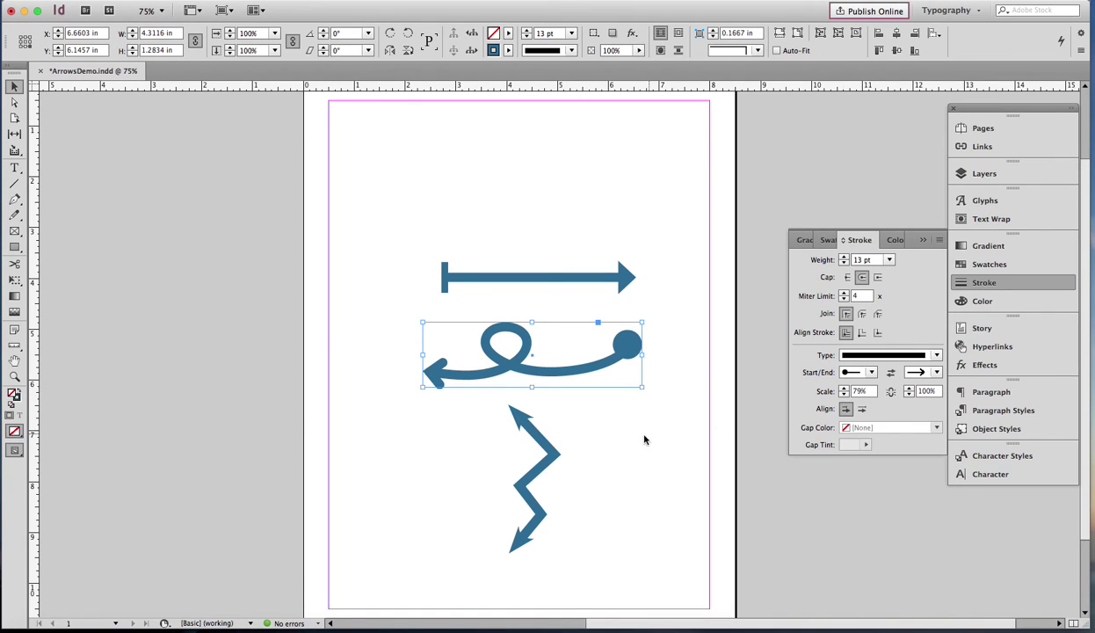
pyautogui.moveTo(561, 418)
pyautogui.mouseDown()
pyautogui.moveTo(520, 479)
pyautogui.moveTo(507, 531)
pyautogui.mouseUp()
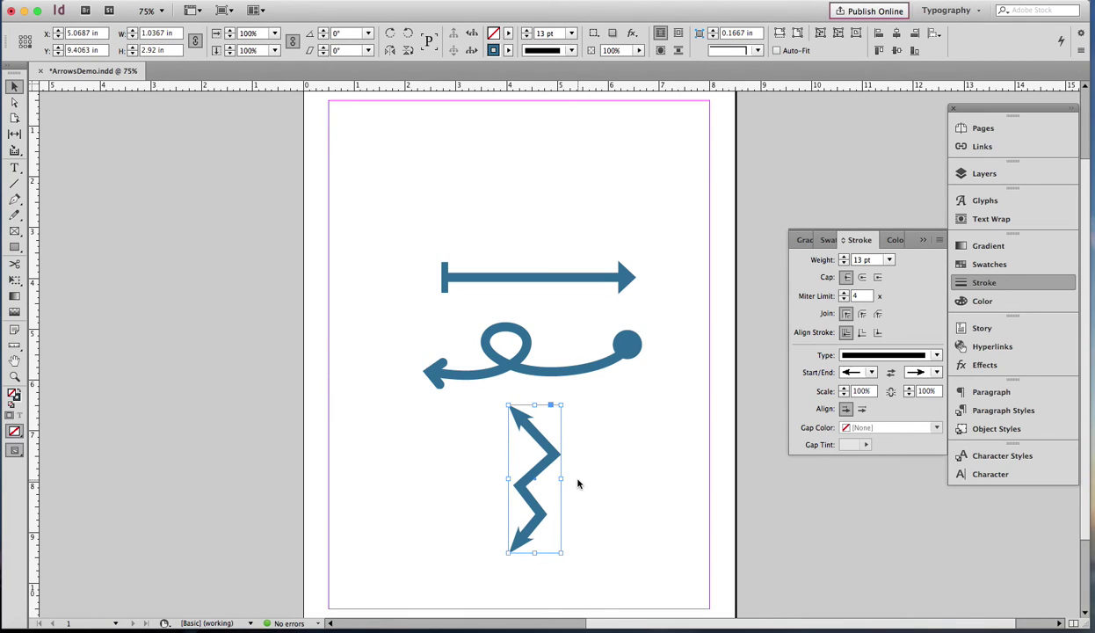
# Link the zigzag's arrowhead scales and raise both ends to 132%.
pyautogui.click(890, 392)
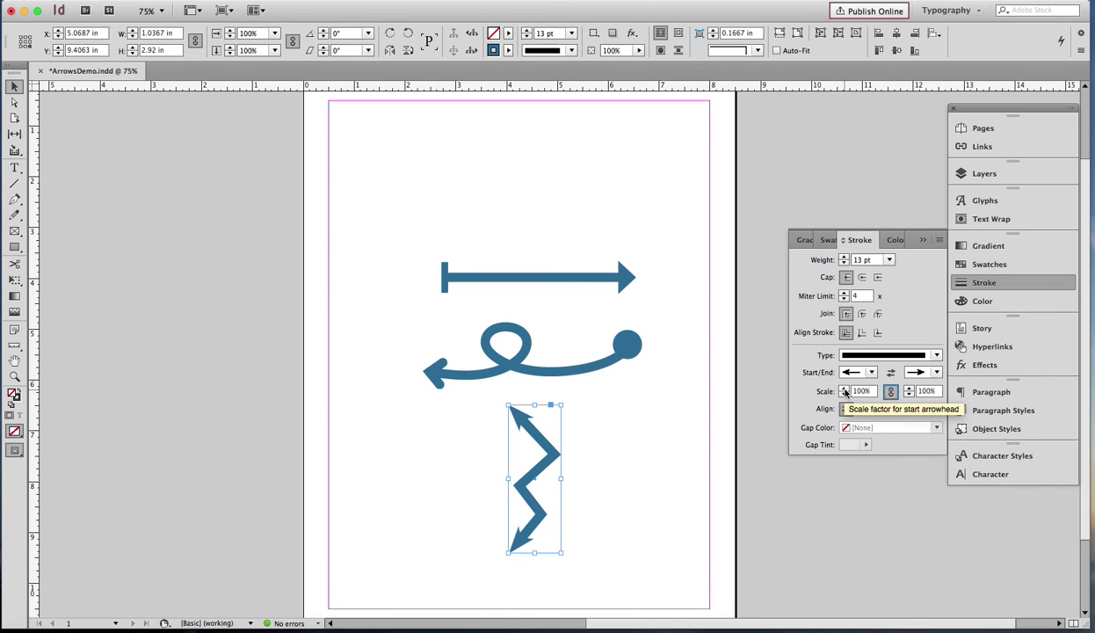
pyautogui.click(844, 389)
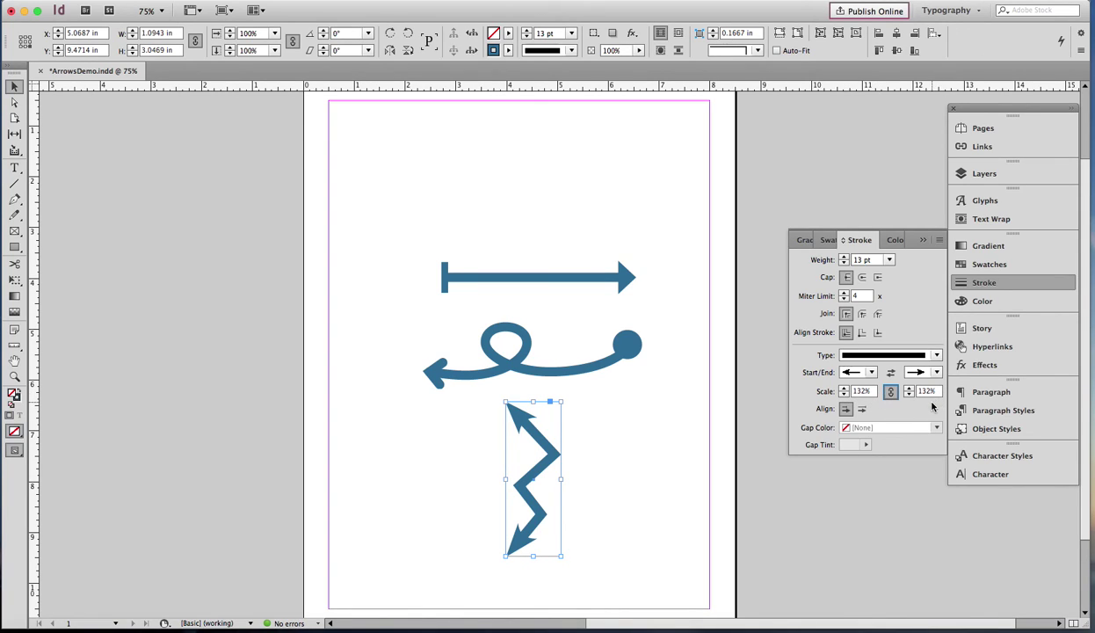
pyautogui.click(692, 452)
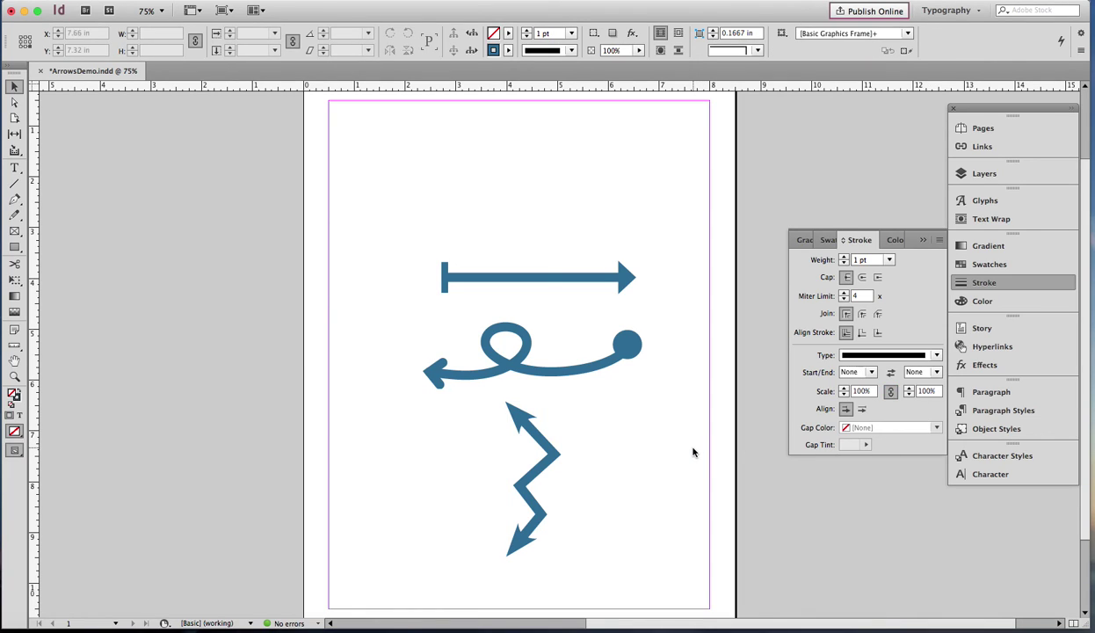